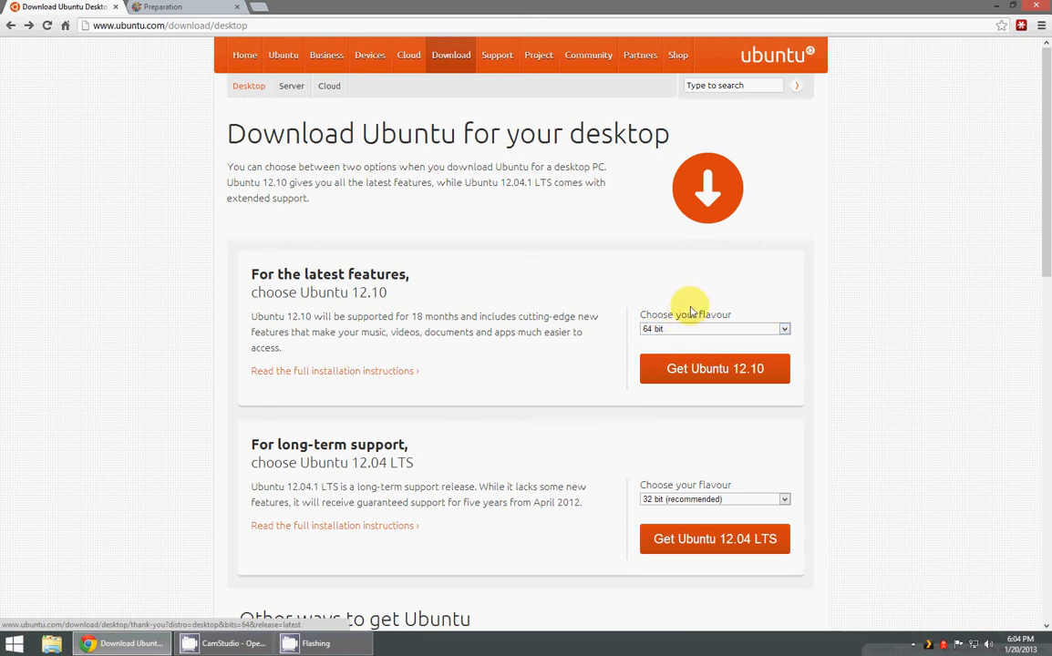
# Step: Choose the 64 bit flavour of Ubuntu 12.10 and request its desktop download
pyautogui.click(669, 330)
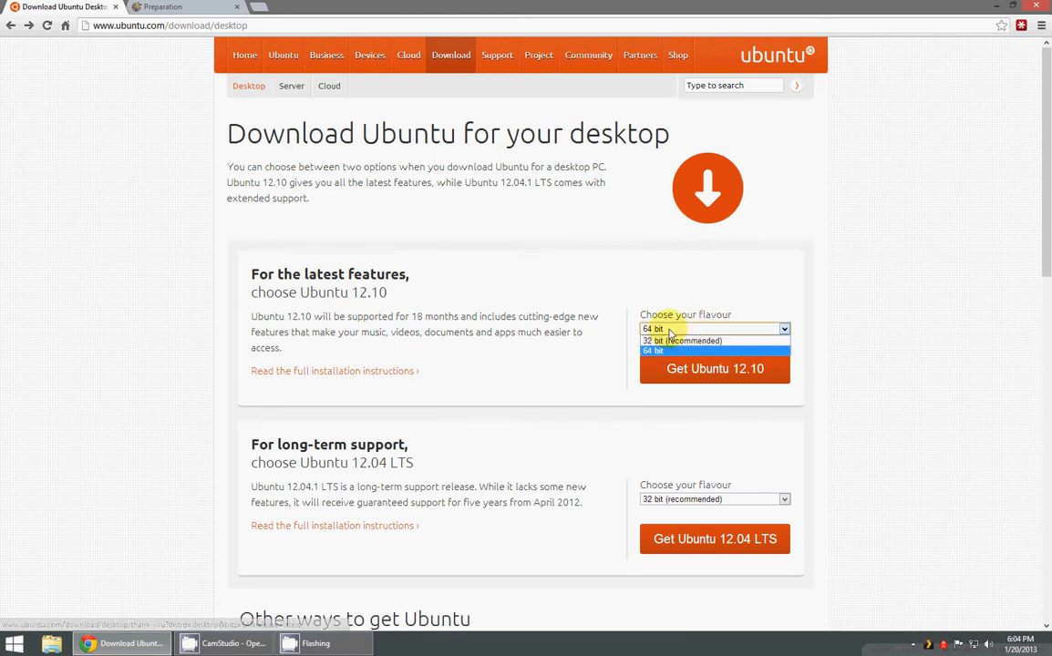
pyautogui.click(669, 332)
pyautogui.click(669, 331)
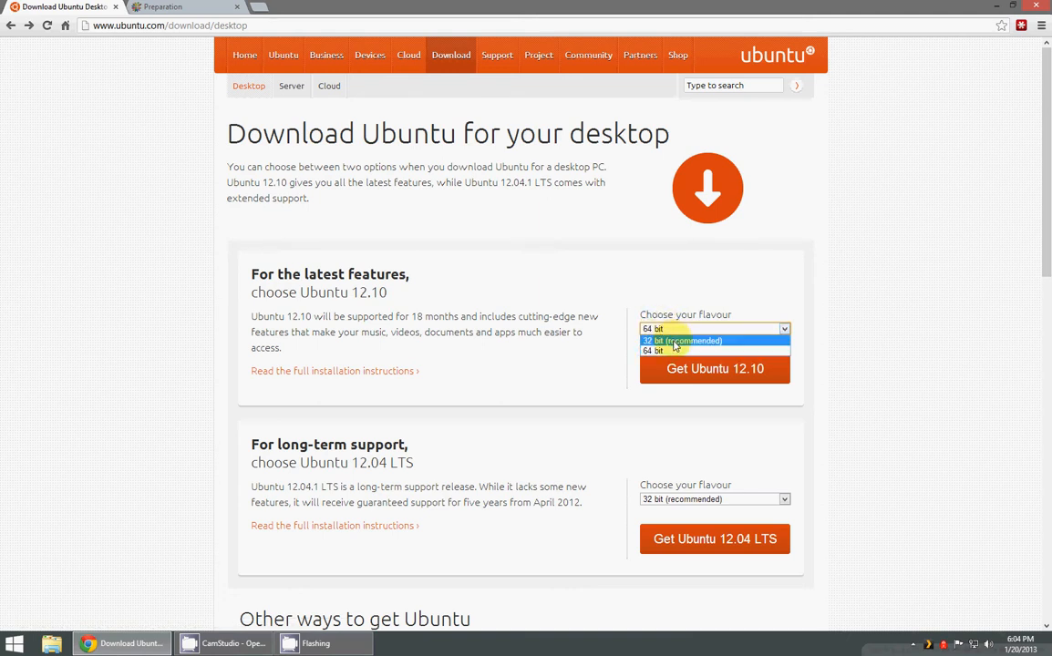
pyautogui.click(651, 329)
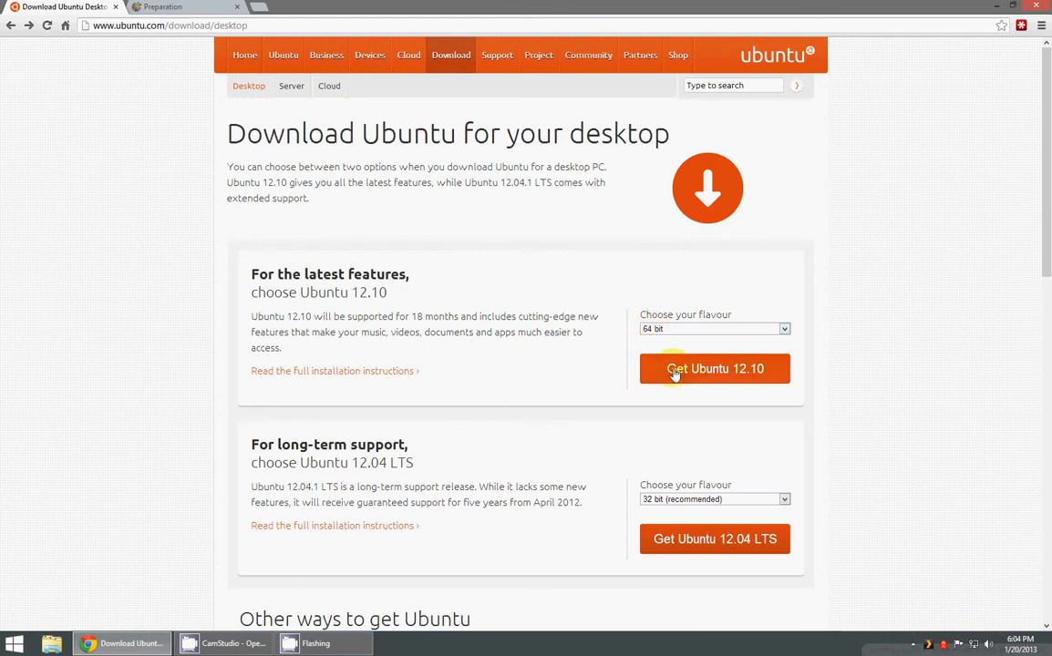
pyautogui.click(670, 332)
pyautogui.click(670, 350)
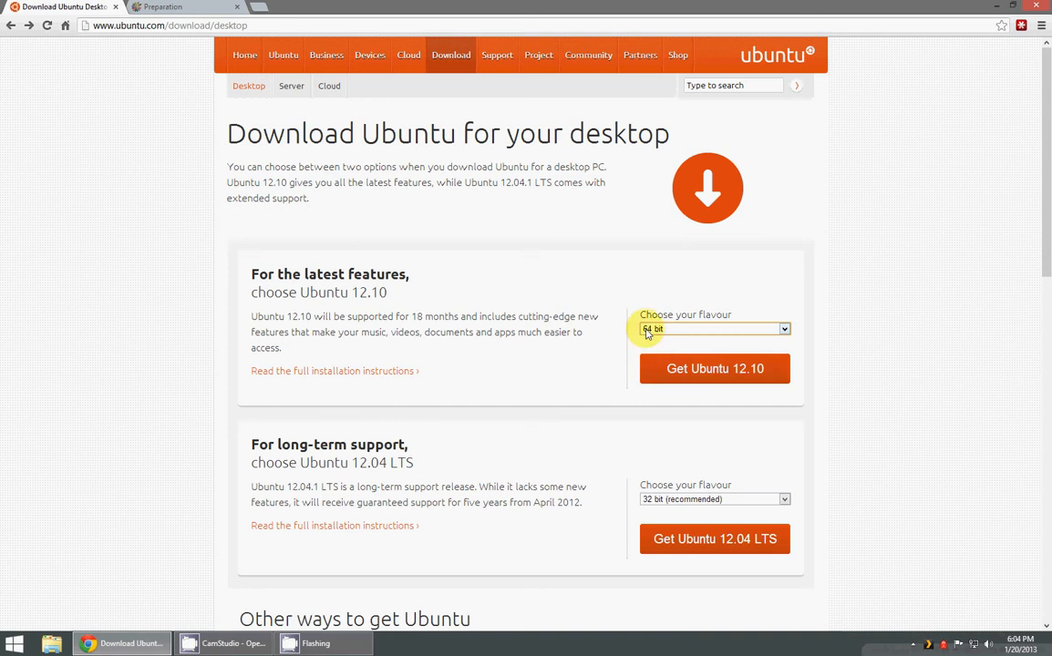
pyautogui.click(671, 373)
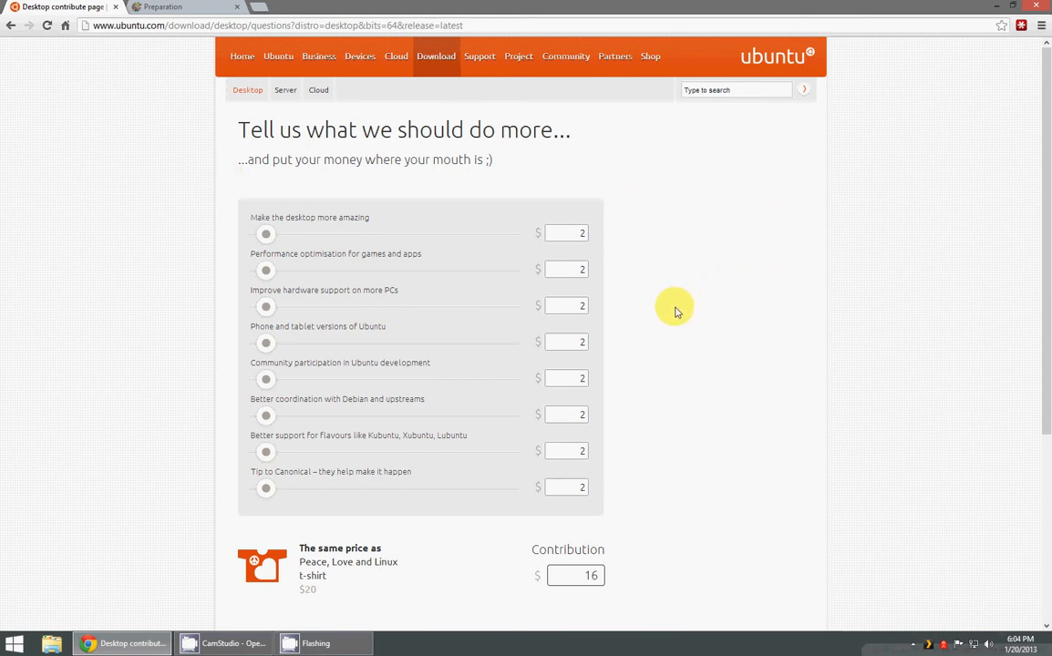
# Step: Decline the contribution for now and proceed to the Ubuntu 12.10 ISO download
pyautogui.scroll(-3, 675, 314)
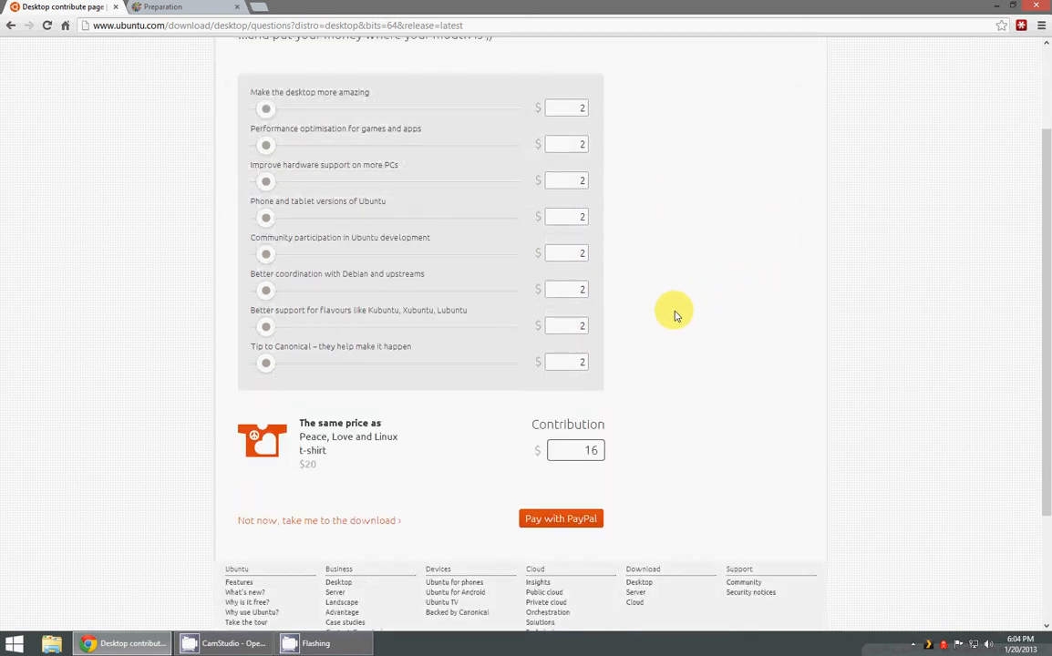
pyautogui.scroll(-1, 674, 315)
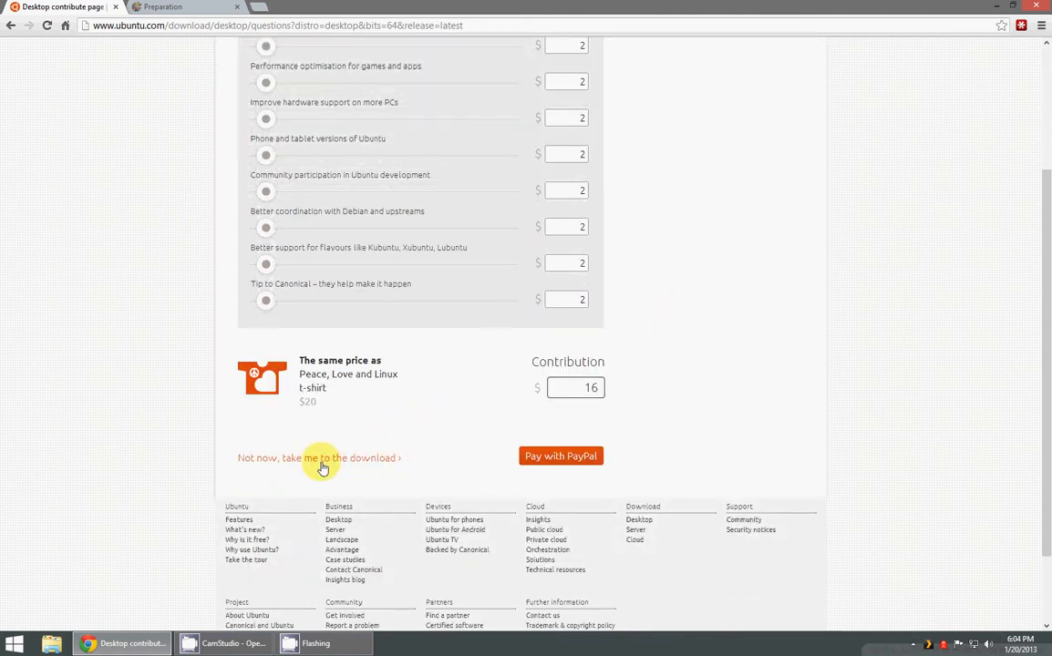
pyautogui.click(326, 462)
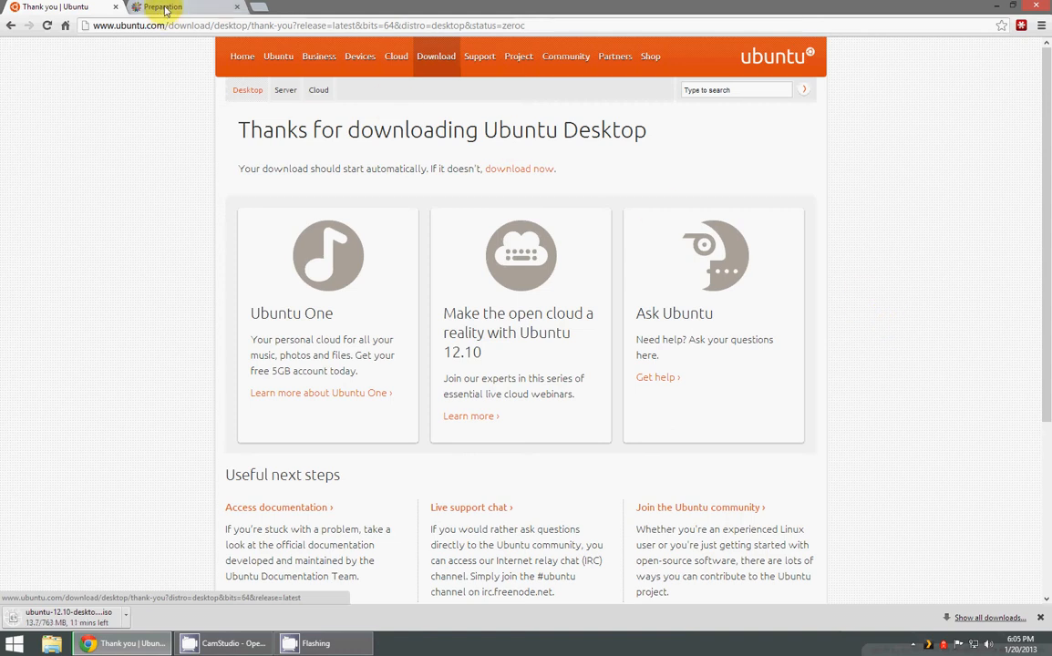
# Step: Download the LinuxLive USB Creator installer from the linuxliveusb.com download page
pyautogui.click(166, 10)
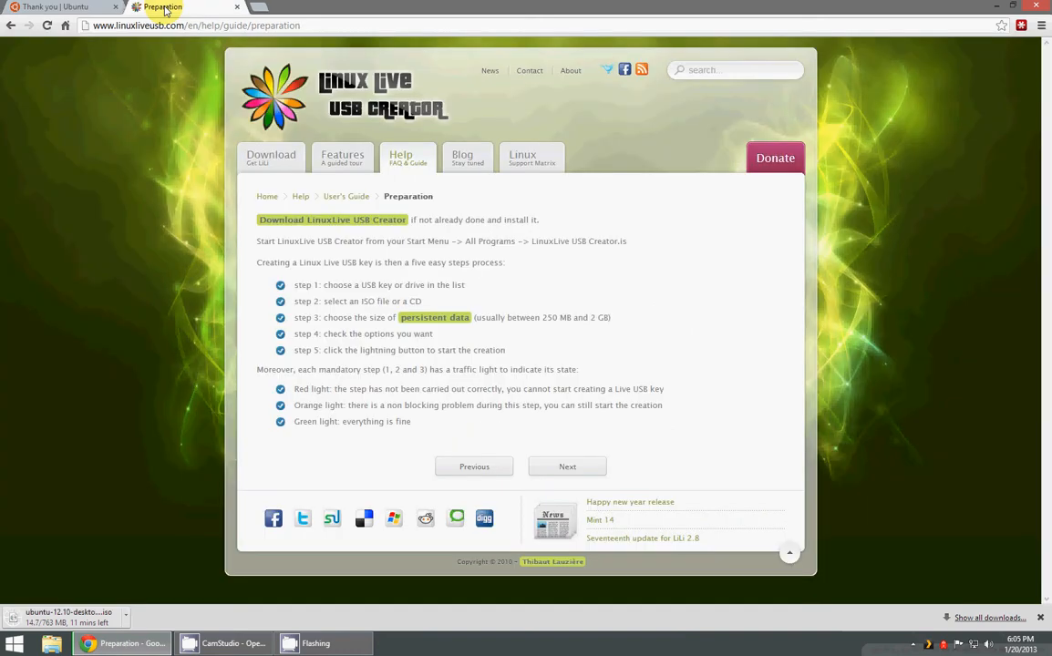
pyautogui.click(334, 22)
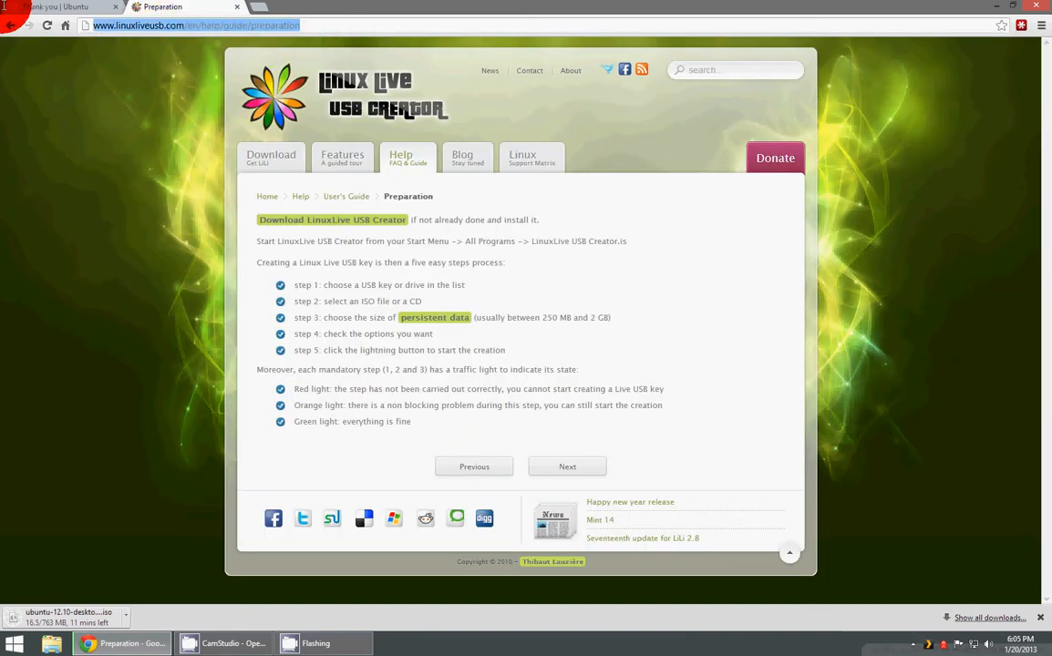
pyautogui.click(332, 23)
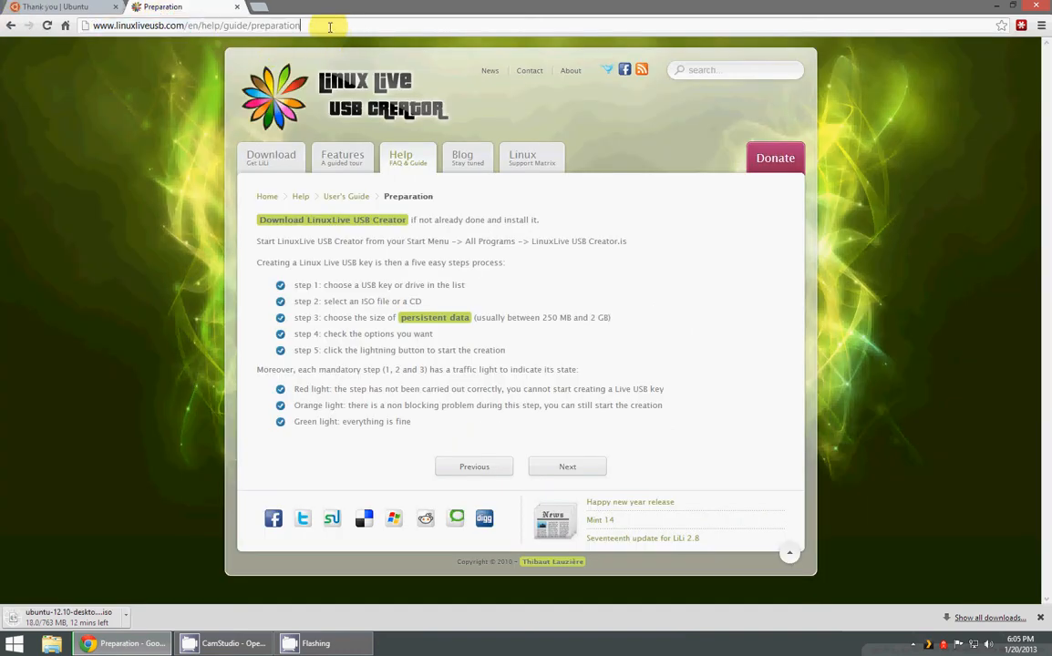
pyautogui.click(284, 148)
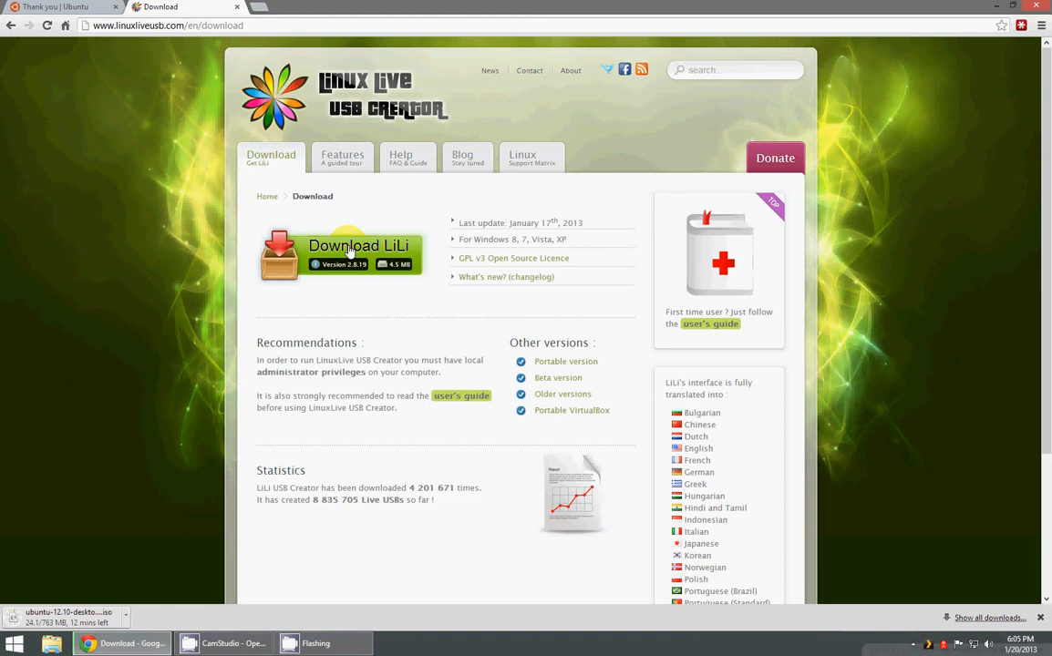
pyautogui.click(350, 251)
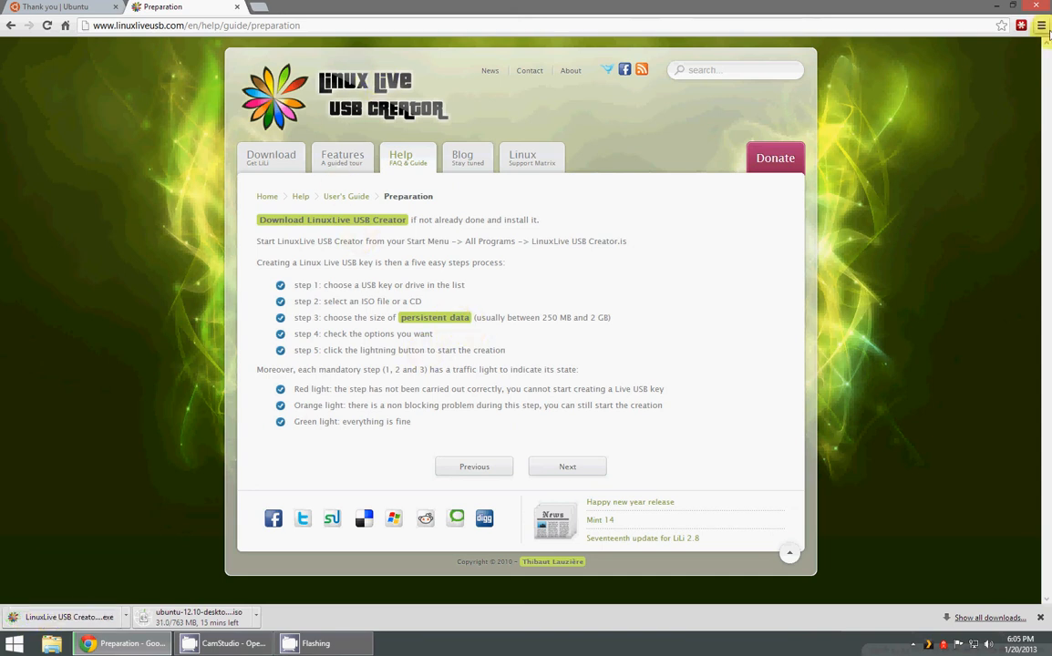
# Step: Switch to LiLi USB Creator from the desktop and choose the MYLINUXLIVE FAT32 drive (I:) as the USB key
pyautogui.click(997, 6)
pyautogui.doubleClick(314, 228)
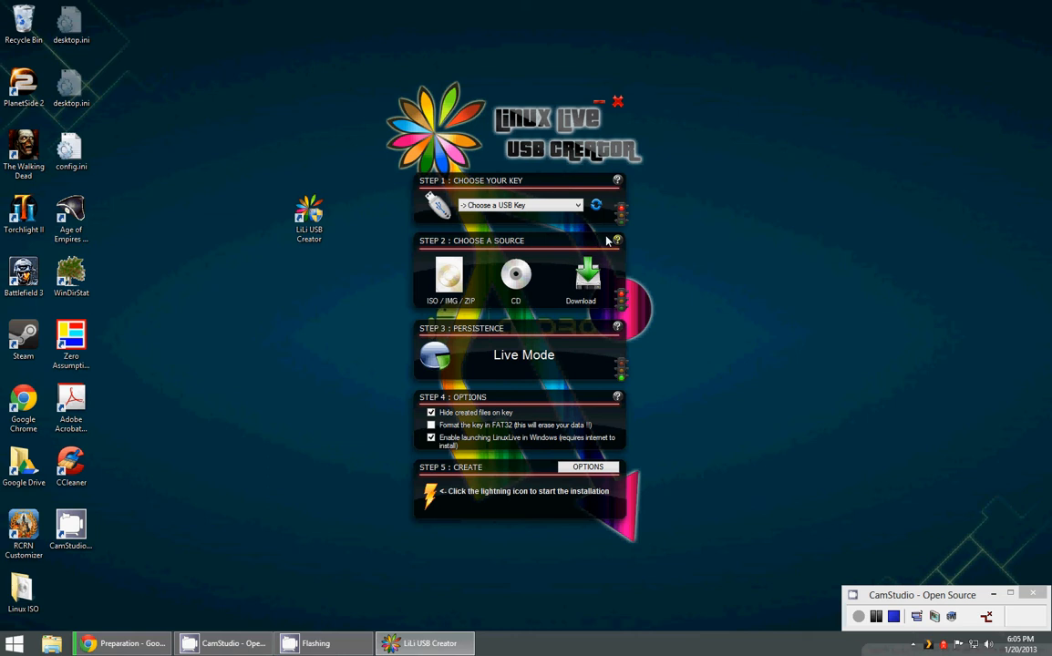
pyautogui.click(549, 208)
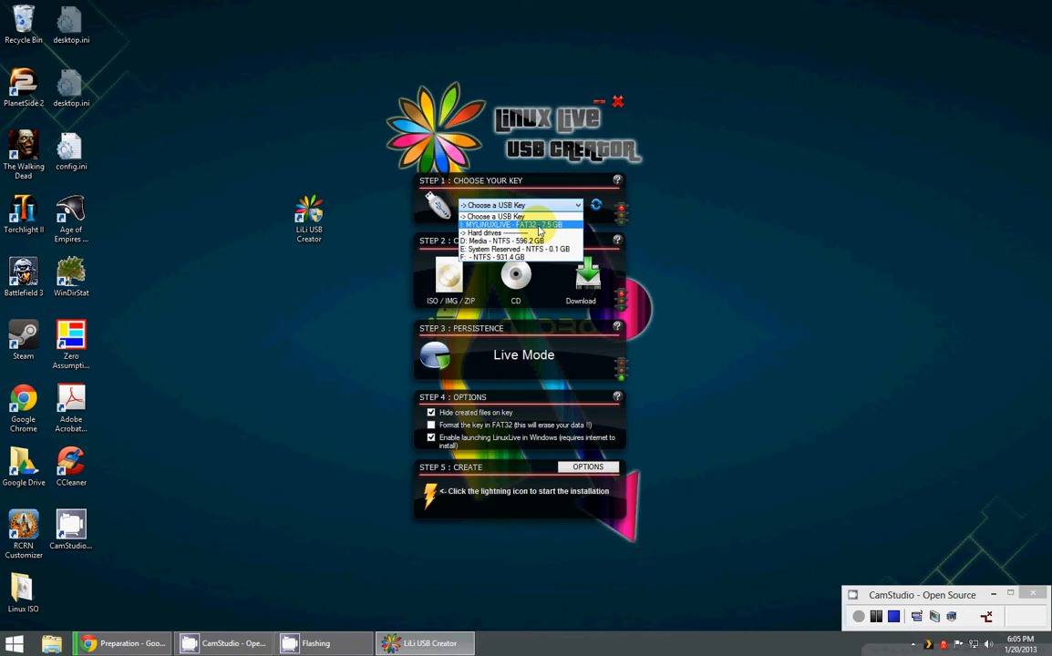
pyautogui.click(539, 225)
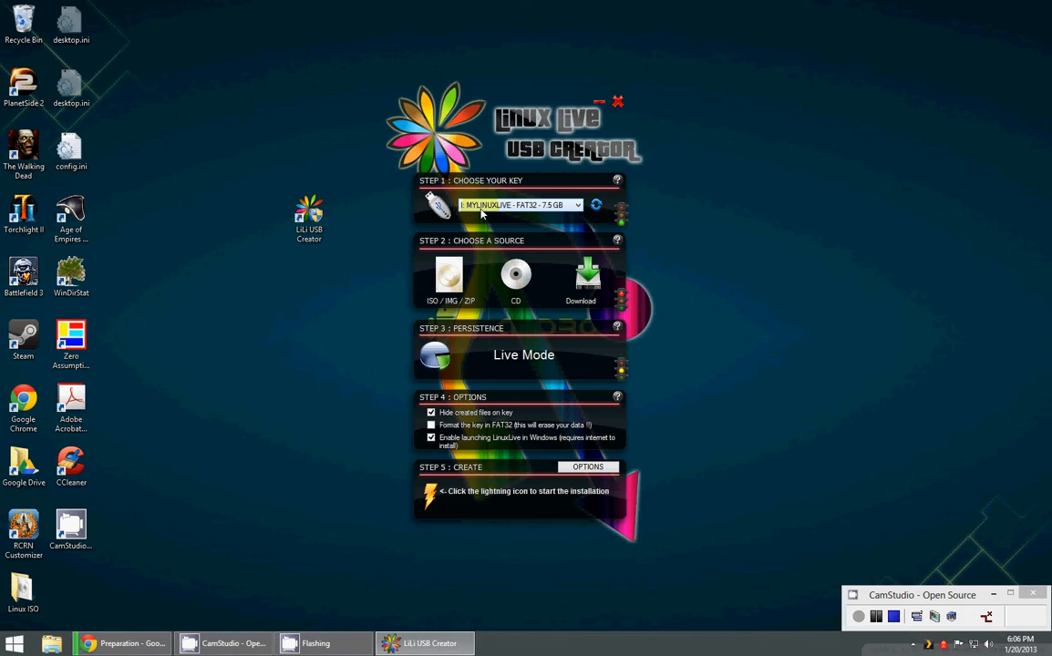
# Step: Load ubuntu-12.10-desktop-amd64.iso from the Downloads folder as the source image
pyautogui.click(447, 280)
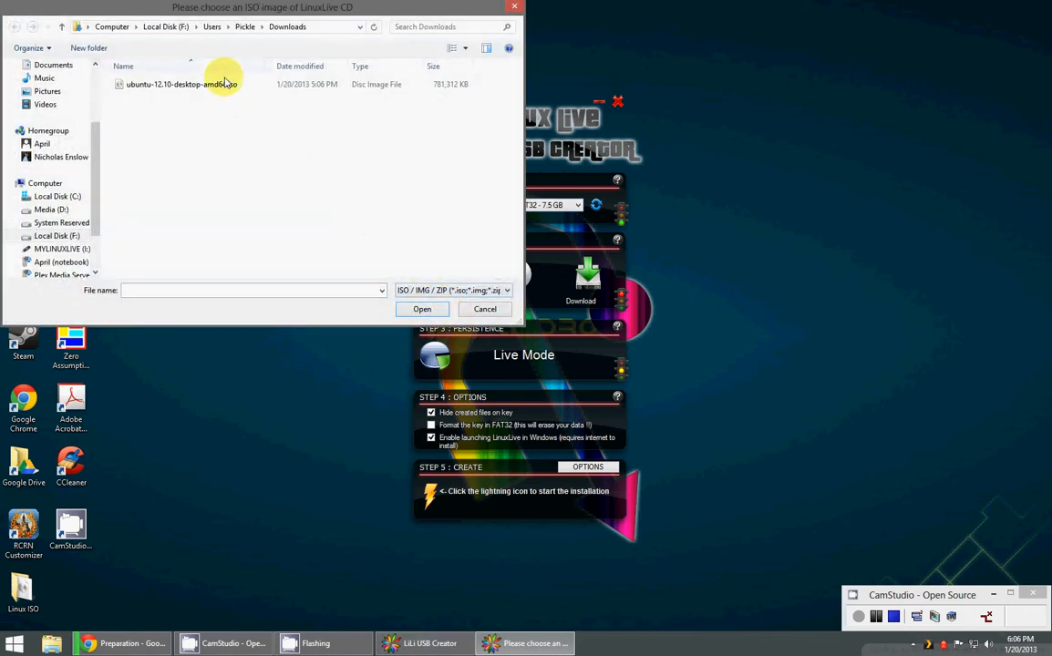
pyautogui.click(220, 83)
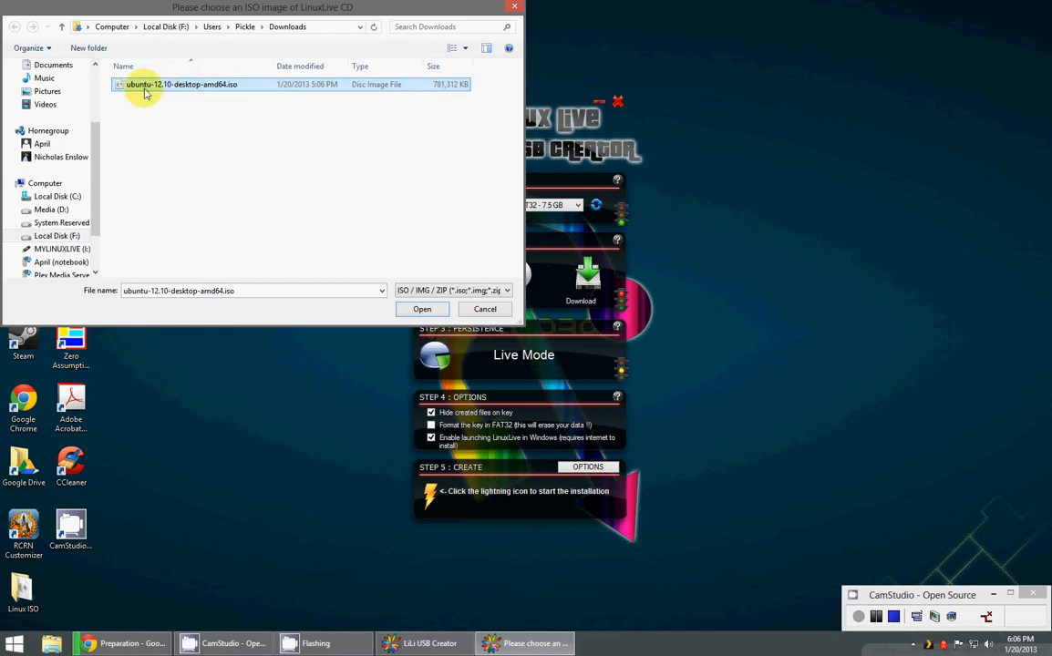
pyautogui.click(421, 309)
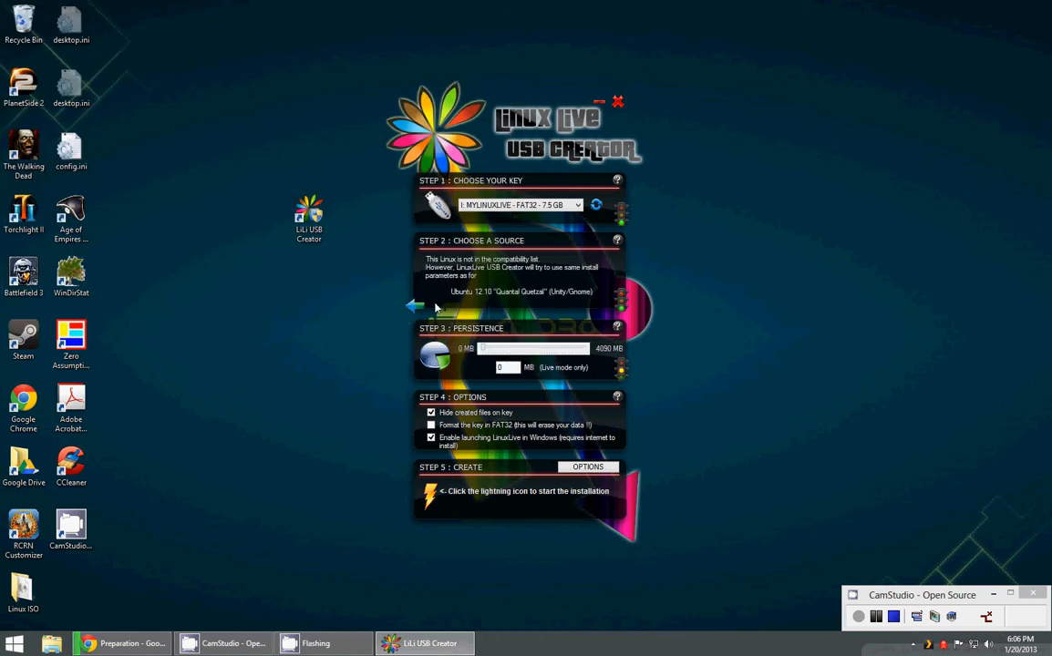
# Step: Set the persistence size to 2490 MB and enable formatting the key in FAT32
pyautogui.click(512, 350)
pyautogui.click(430, 438)
pyautogui.click(430, 426)
# Step: Start creating the live USB and agree to format the MYLINUXLIVE drive
pyautogui.click(433, 508)
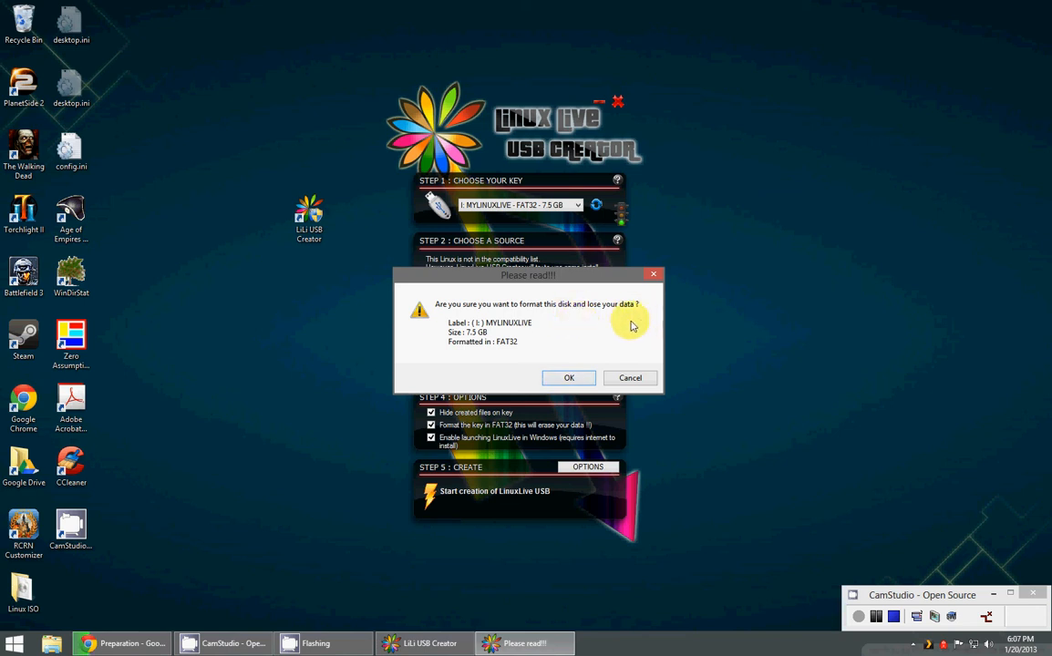
pyautogui.click(566, 378)
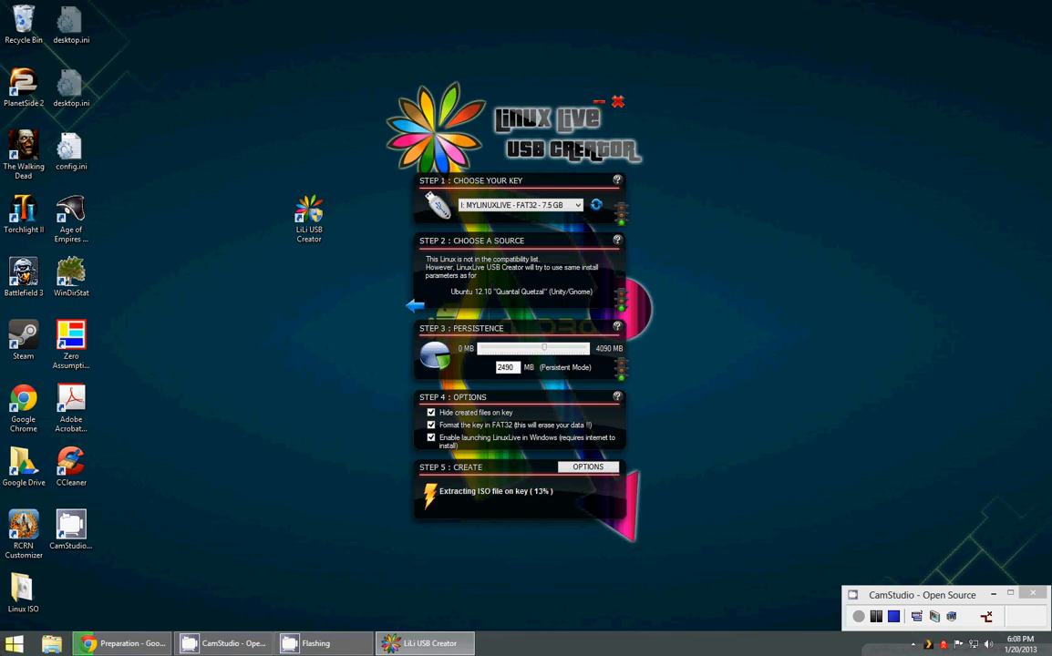
# Step: Open the MYLINUXLIVE (I:) drive in File Explorer and examine the files being extracted to it
pyautogui.click(14, 643)
pyautogui.click(199, 481)
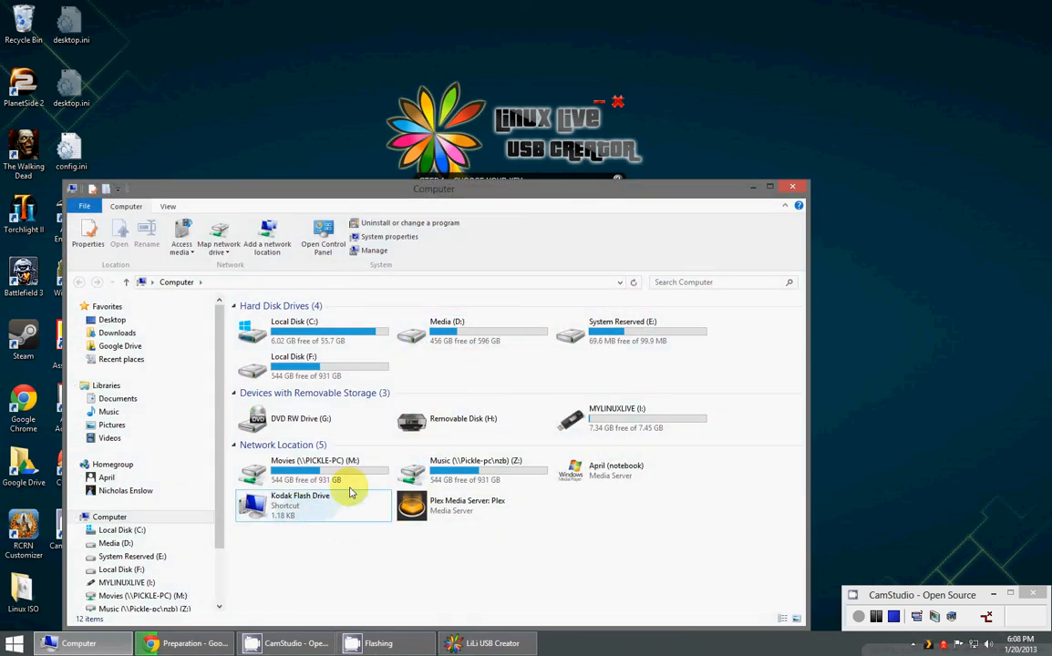
pyautogui.doubleClick(622, 411)
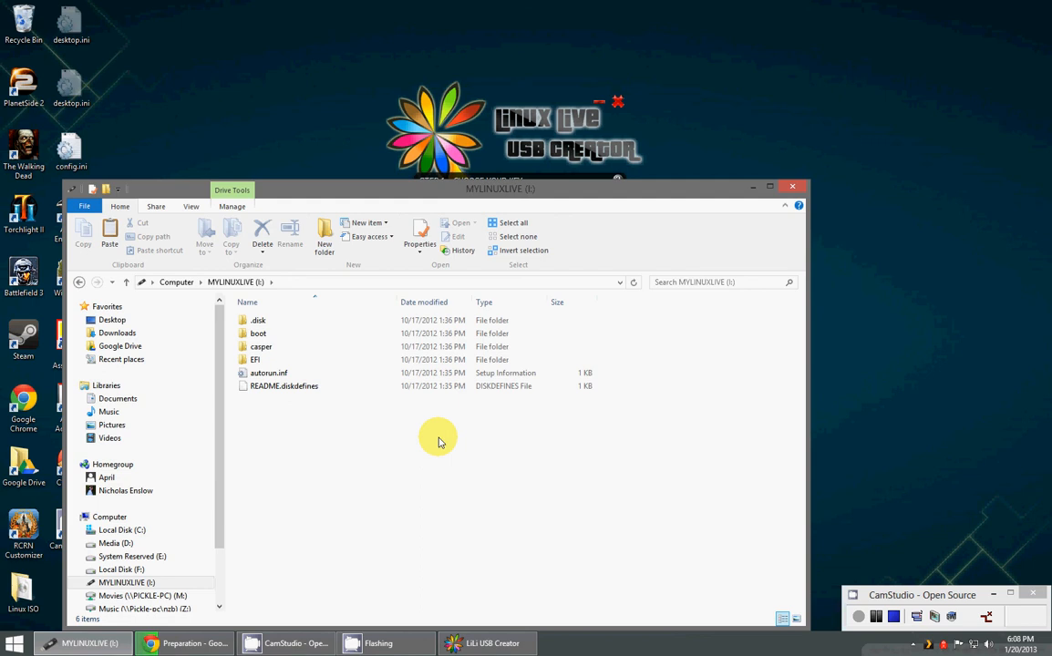
pyautogui.rightClick(342, 439)
pyautogui.click(272, 456)
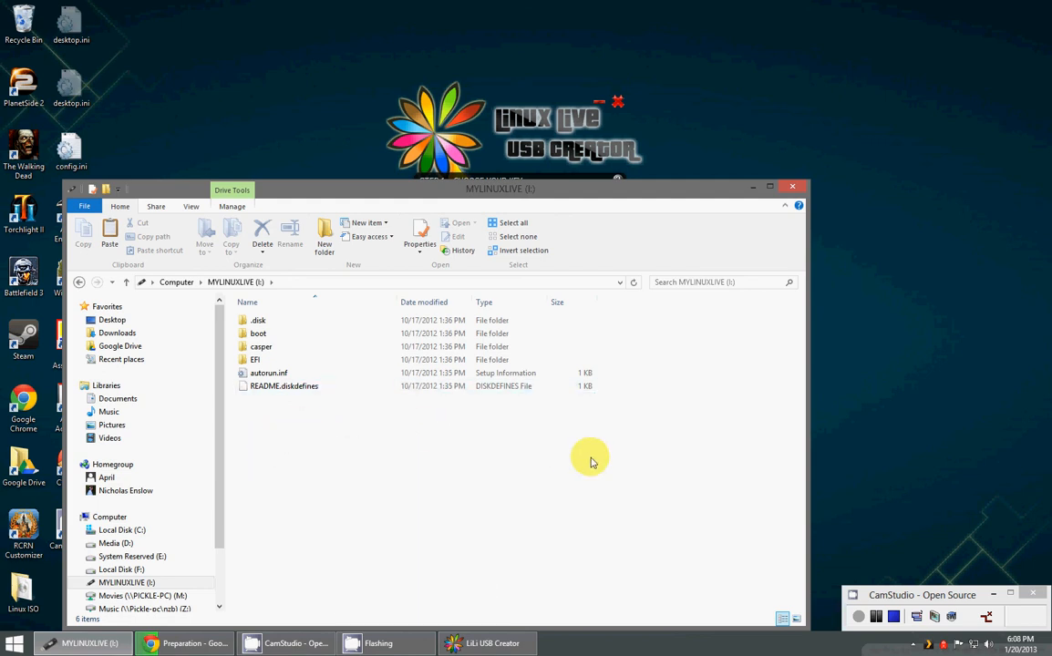